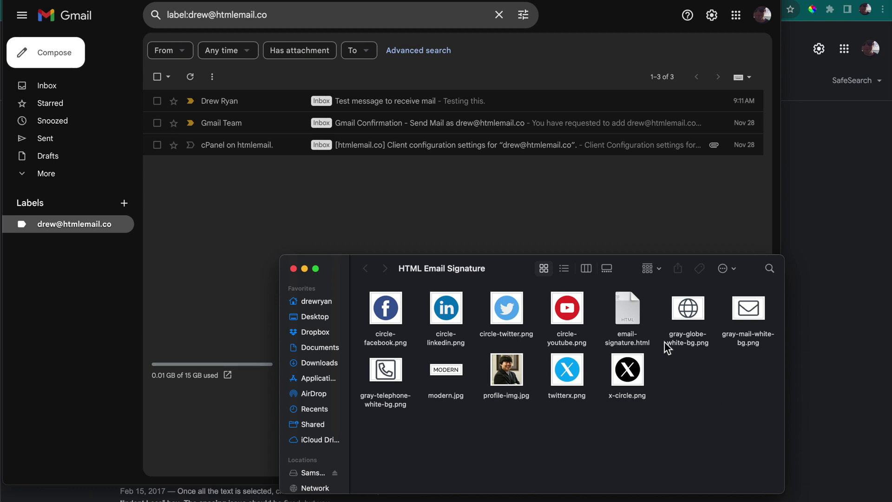
Select email-signature.html and move the signature folder window off screen to reveal Gmail's label view
{"action": "left_click", "coordinate": [635, 316]}
{"action": "left_click_drag", "start_coordinate": [340, 268], "coordinate": [335, 501]}
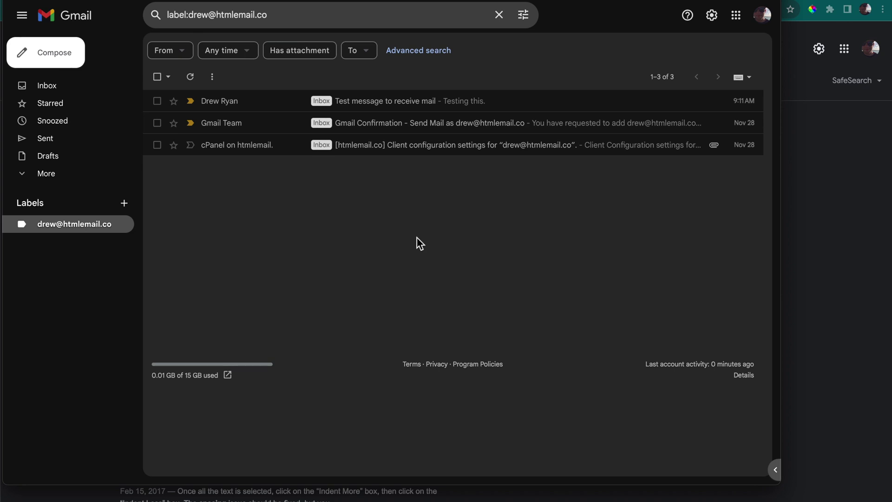
{"action": "left_click", "coordinate": [422, 1]}
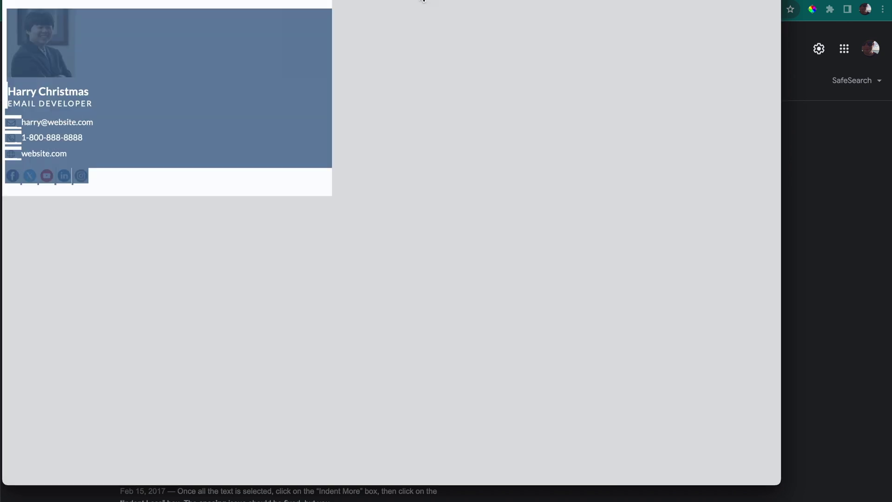
{"action": "left_click", "coordinate": [436, 60]}
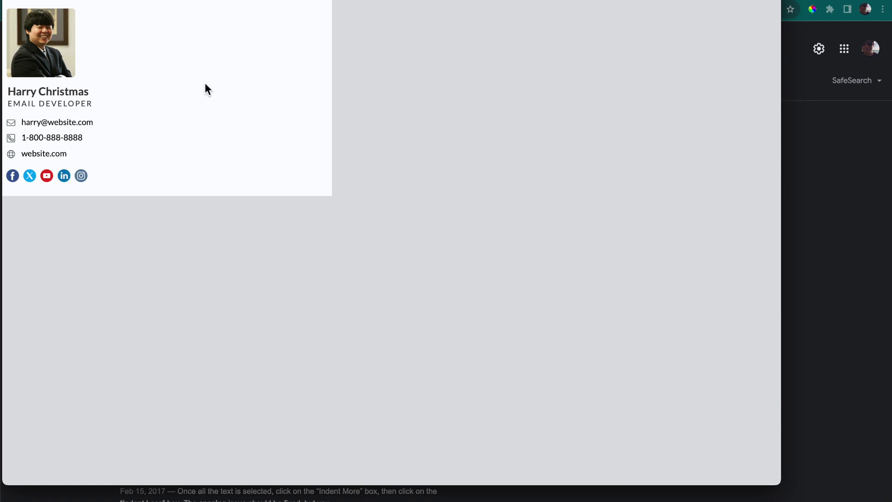
Open Gmail's full General settings and start a new signature in the Signature section
{"action": "left_click", "coordinate": [191, 2]}
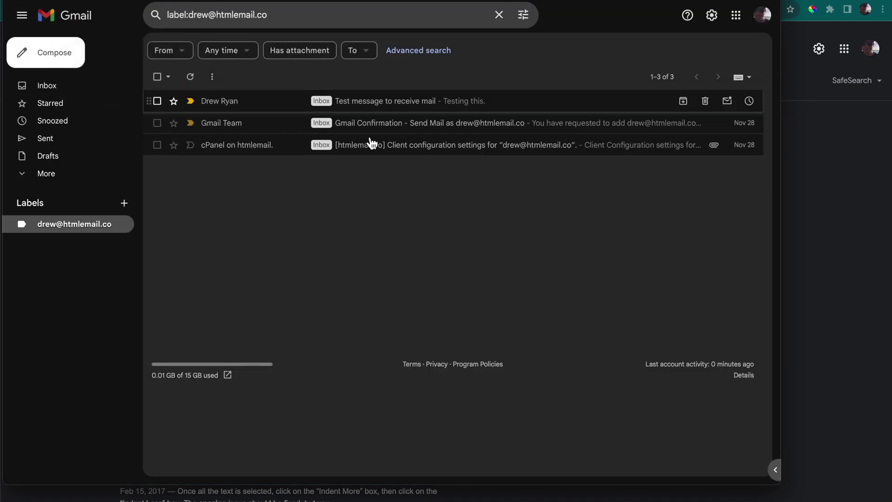
{"action": "left_click", "coordinate": [712, 18]}
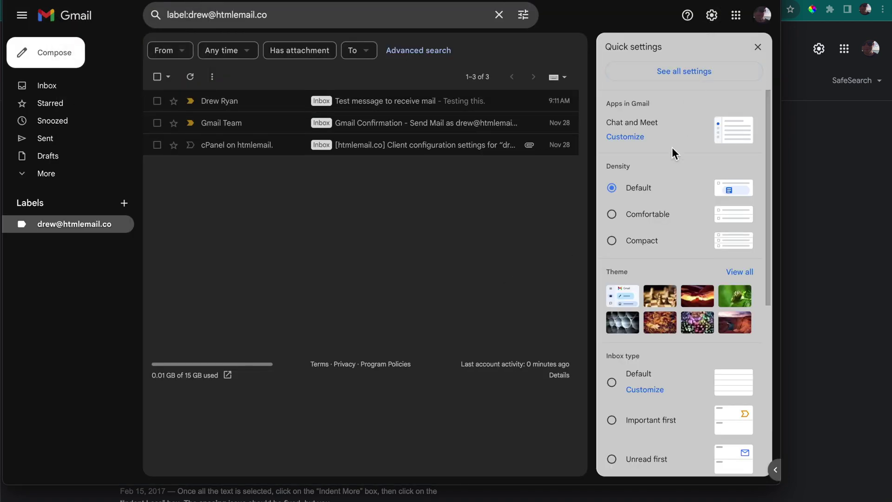
{"action": "left_click", "coordinate": [696, 80]}
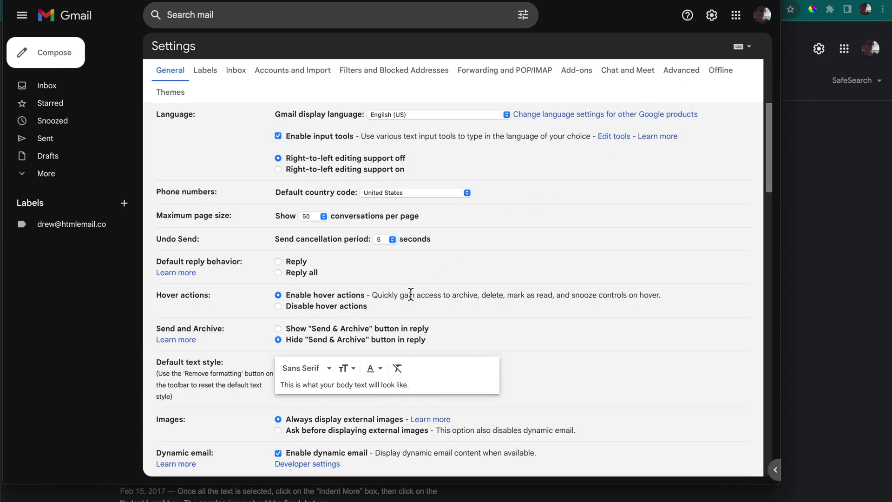
{"action": "scroll", "coordinate": [410, 295], "scroll_direction": "down", "scroll_amount": 10}
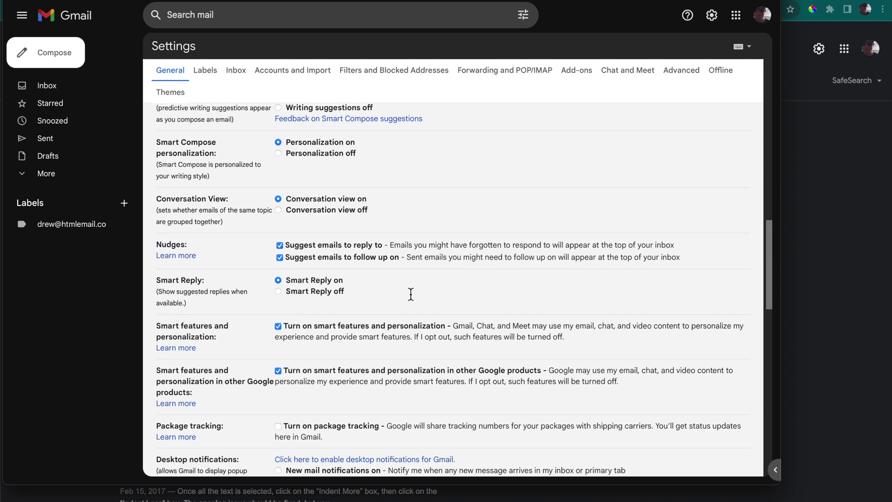
{"action": "scroll", "coordinate": [411, 294], "scroll_direction": "down", "scroll_amount": 9}
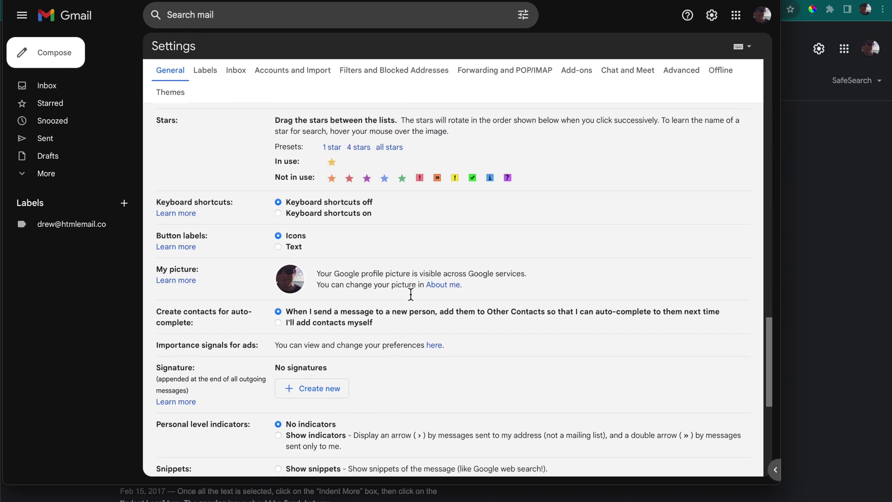
{"action": "scroll", "coordinate": [411, 294], "scroll_direction": "down", "scroll_amount": 1}
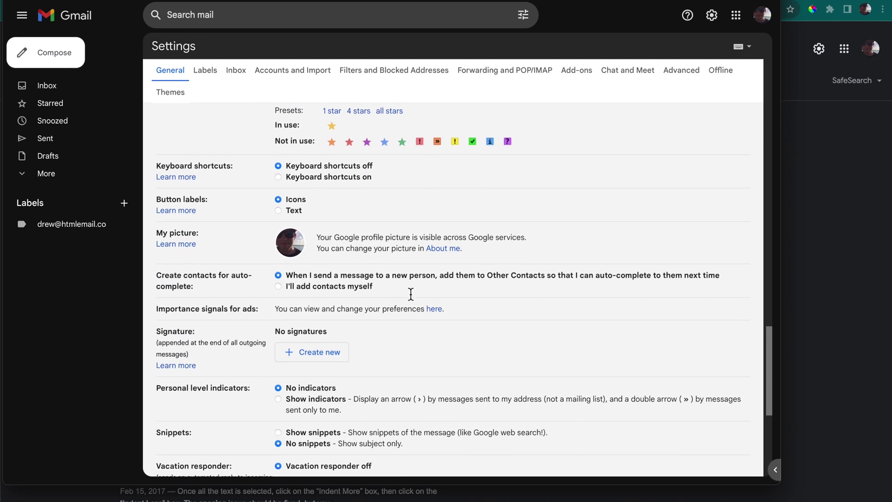
{"action": "left_click", "coordinate": [331, 357]}
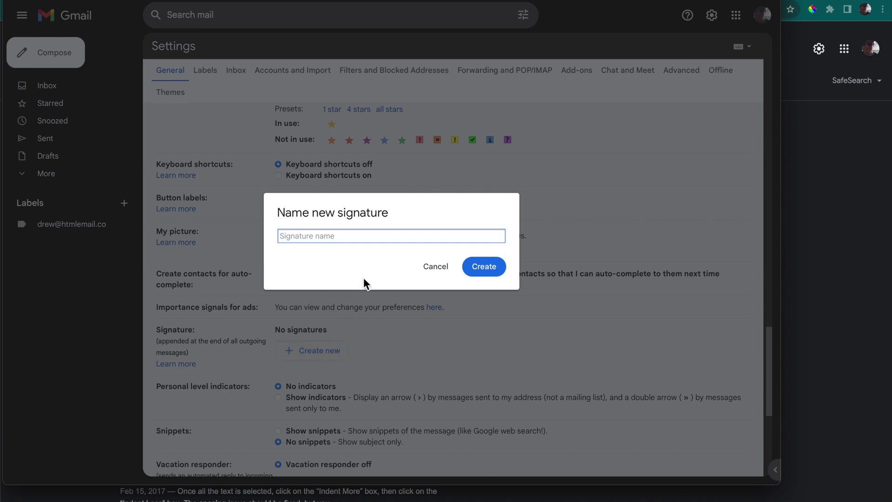
Create a signature named 'New' and set it as the default for new emails
{"action": "type", "text": "New"}
{"action": "left_click", "coordinate": [483, 268]}
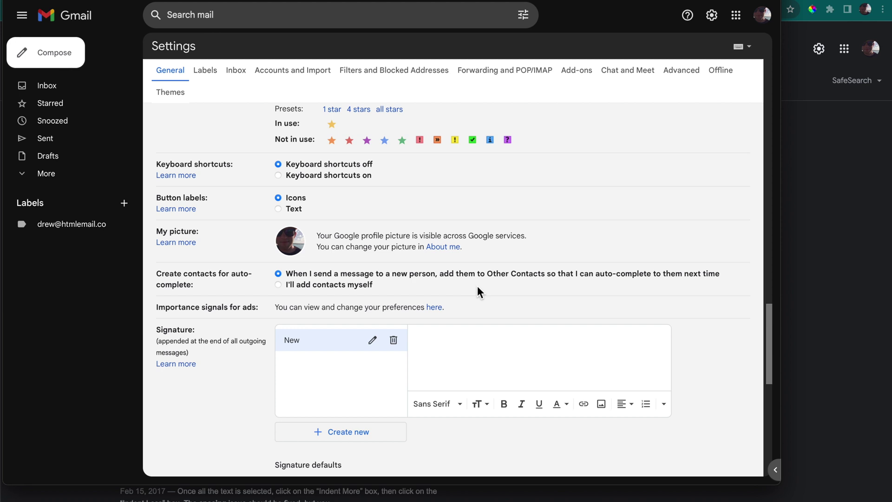
{"action": "scroll", "coordinate": [478, 286], "scroll_direction": "down", "scroll_amount": 2}
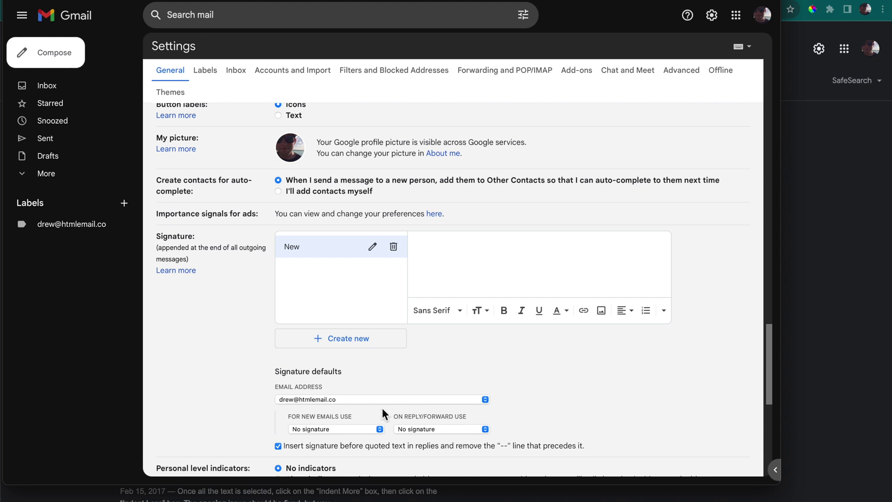
{"action": "left_click", "coordinate": [356, 432]}
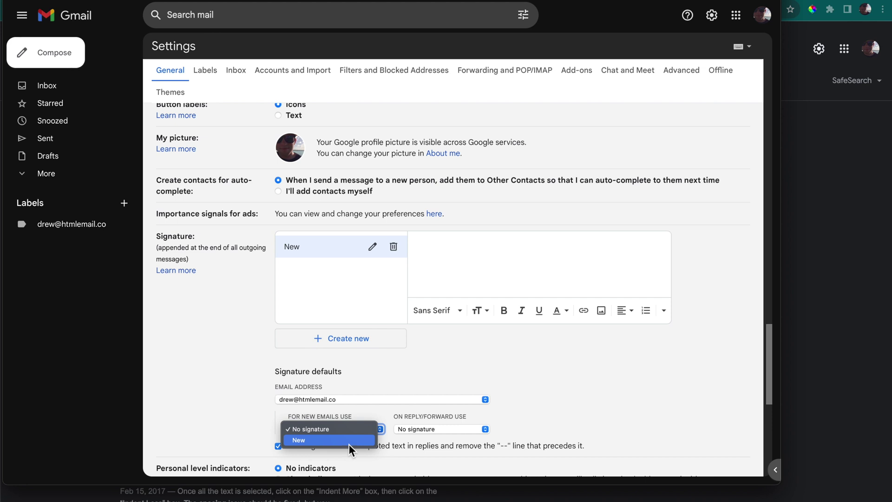
{"action": "left_click", "coordinate": [349, 441]}
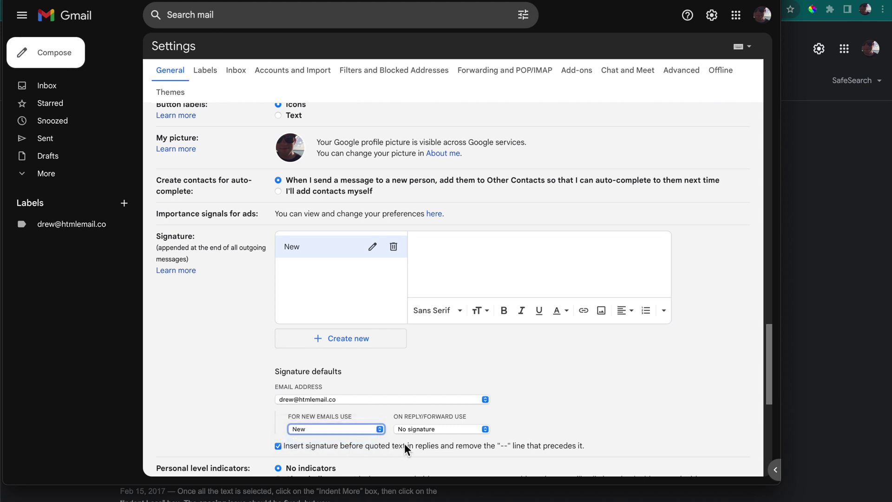
{"action": "left_click", "coordinate": [461, 260]}
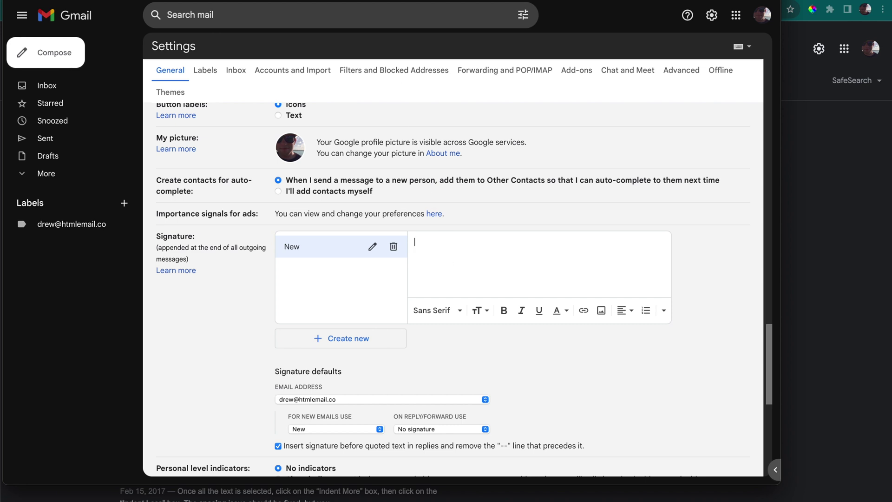
Copy the rendered HTML signature, photo and social icons included, into the New signature editor
{"action": "key", "text": "alt+Tab"}
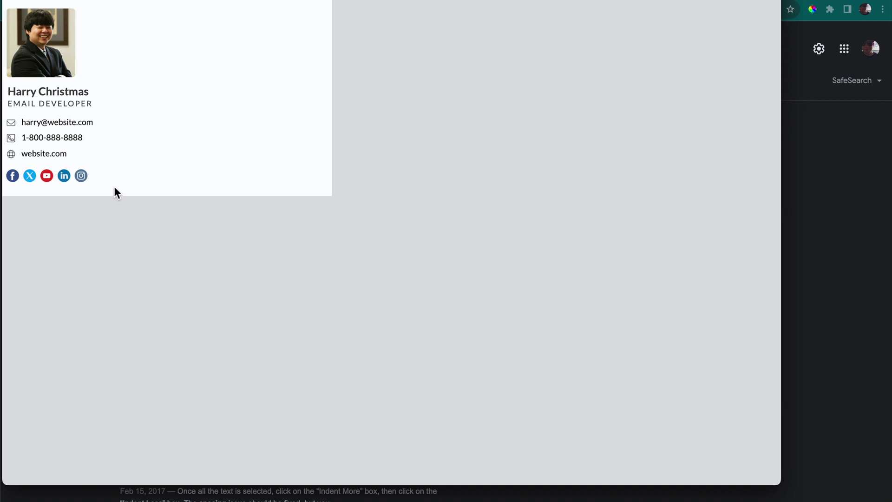
{"action": "mouse_move", "coordinate": [108, 180]}
{"action": "left_mouse_down"}
{"action": "mouse_move", "coordinate": [19, 160]}
{"action": "mouse_move", "coordinate": [1, 51]}
{"action": "left_mouse_up"}
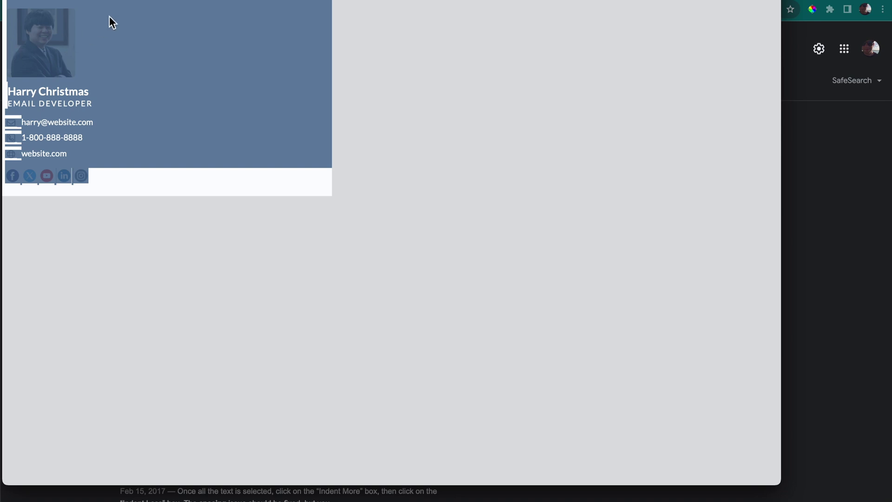
{"action": "key", "text": "super+Tab"}
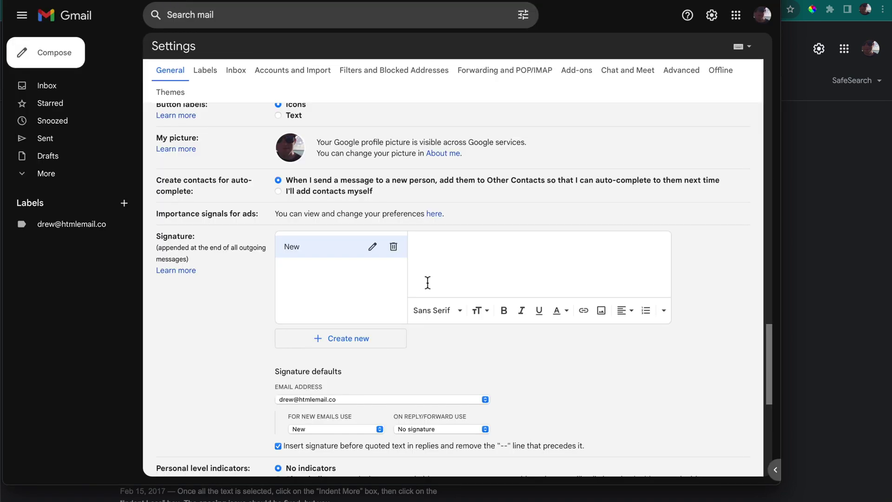
{"action": "key", "text": "super+v"}
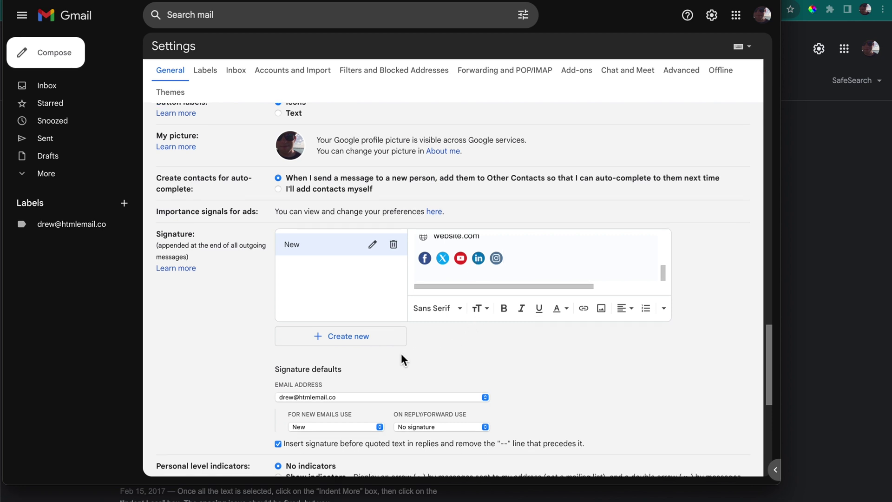
Save the General settings changes so the New signature is stored
{"action": "scroll", "coordinate": [402, 358], "scroll_direction": "down", "scroll_amount": 5}
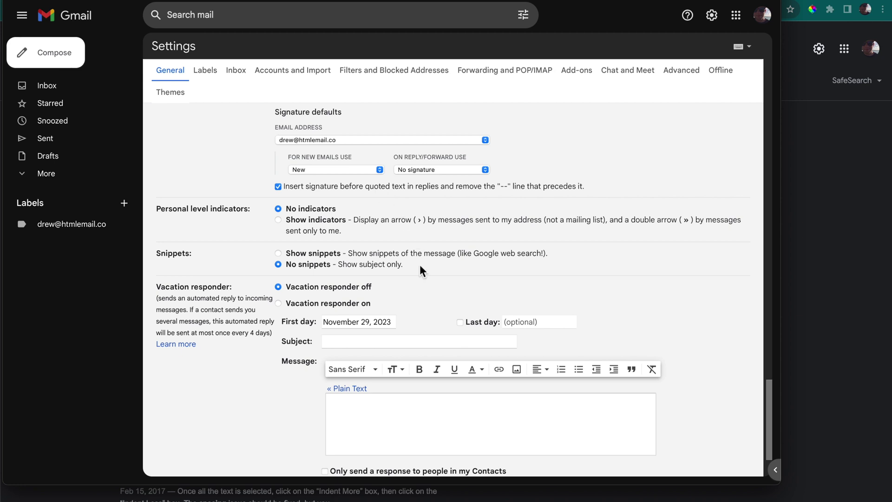
{"action": "scroll", "coordinate": [419, 264], "scroll_direction": "down", "scroll_amount": 2}
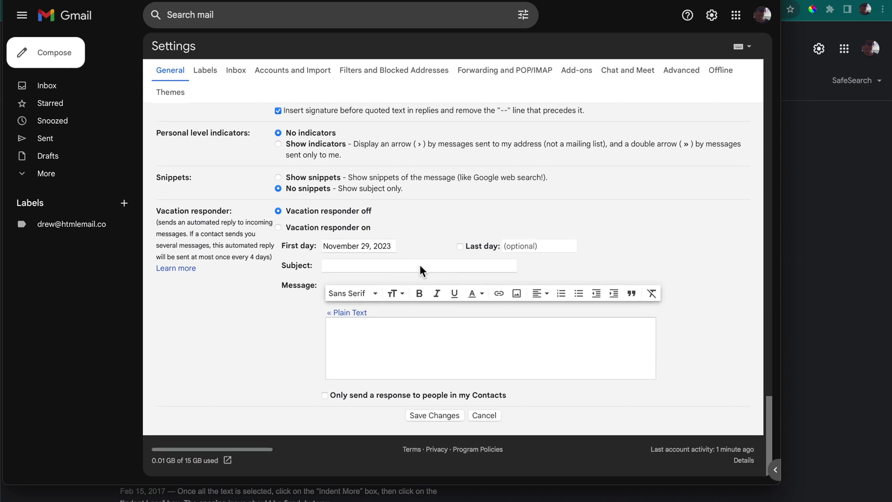
{"action": "left_click", "coordinate": [435, 417]}
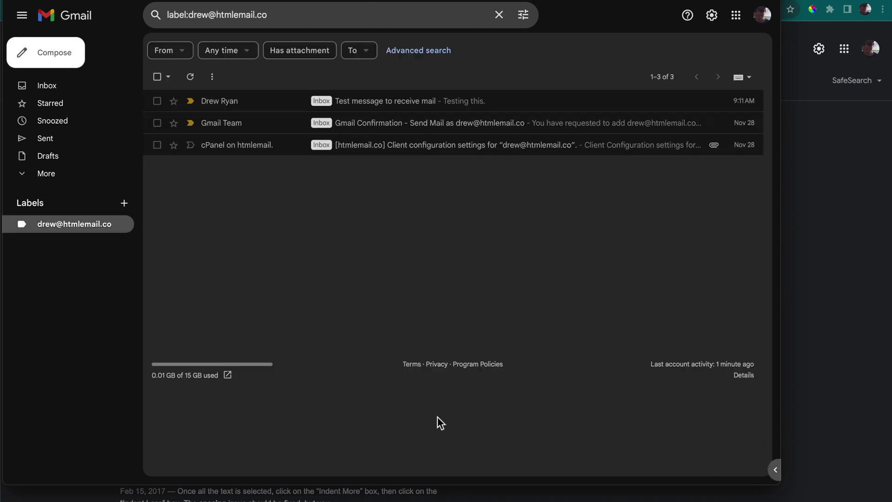
Compose an email to yourself with subject 'Hello' and body 'Hello! This is my message.'
{"action": "left_click", "coordinate": [58, 50]}
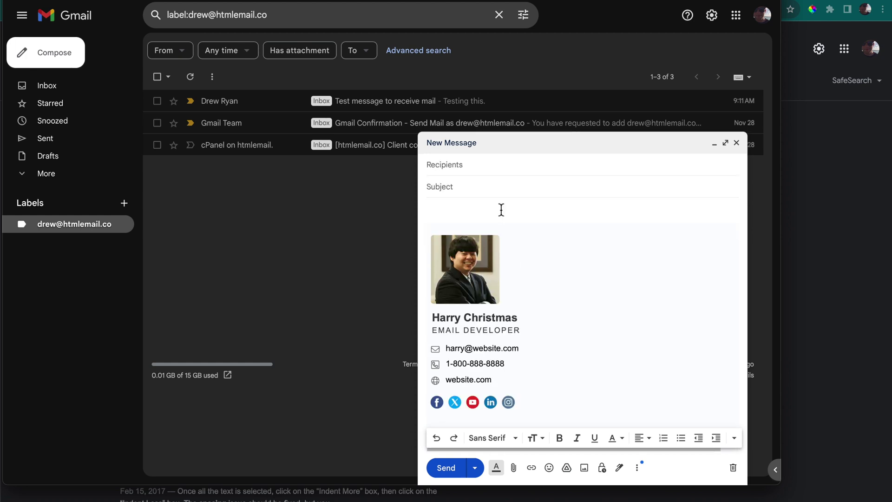
{"action": "type", "text": "Hello! This is my message."}
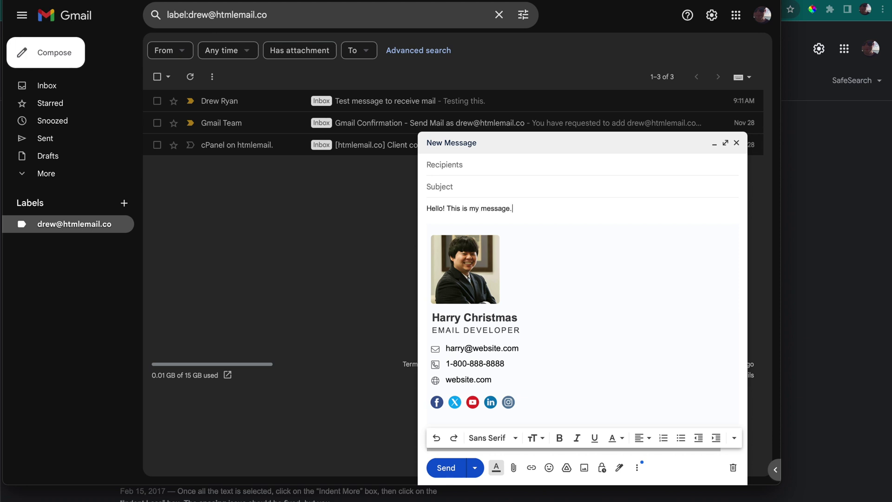
{"action": "left_click", "coordinate": [486, 186]}
{"action": "type", "text": "Hello"}
{"action": "left_click", "coordinate": [493, 174]}
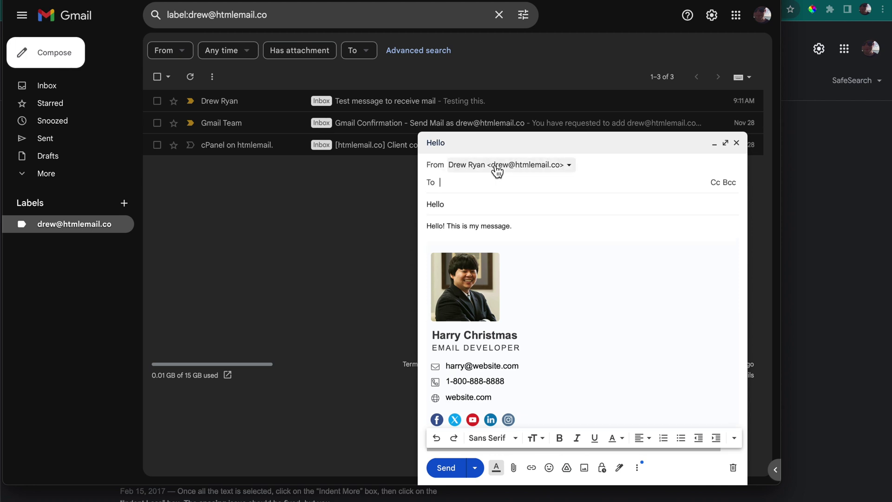
{"action": "left_click", "coordinate": [514, 209]}
{"action": "left_click", "coordinate": [556, 213]}
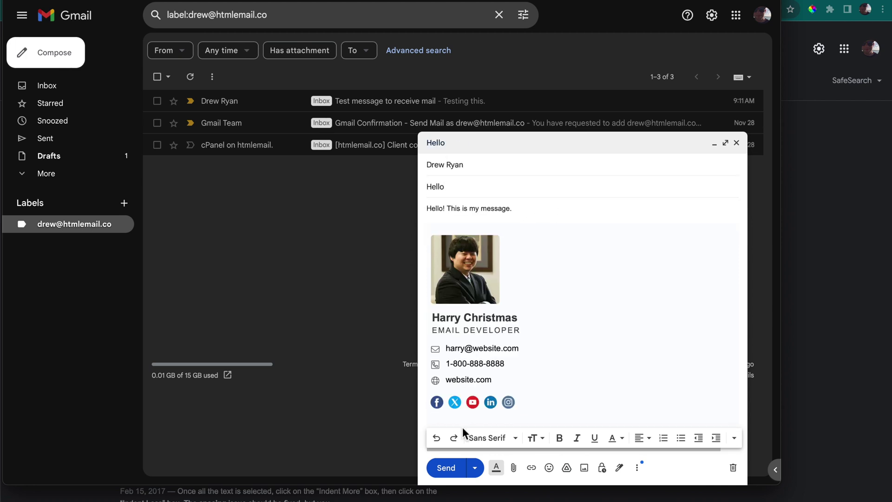
{"action": "left_click", "coordinate": [441, 467]}
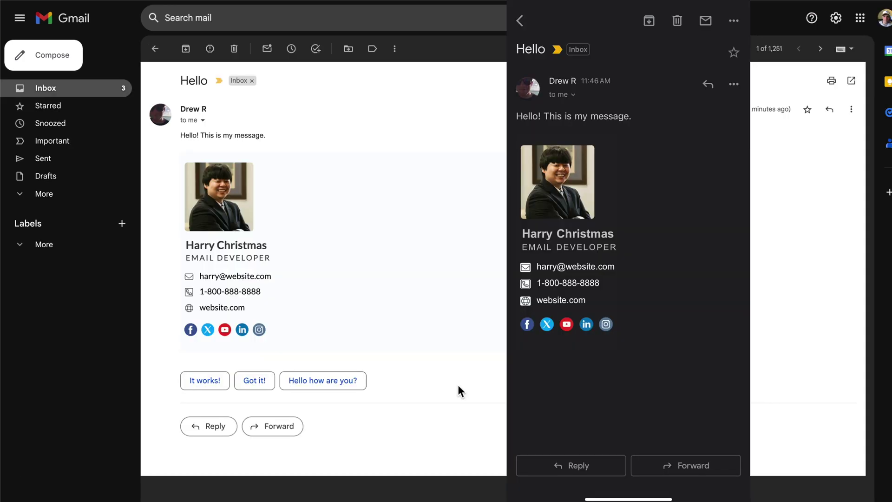